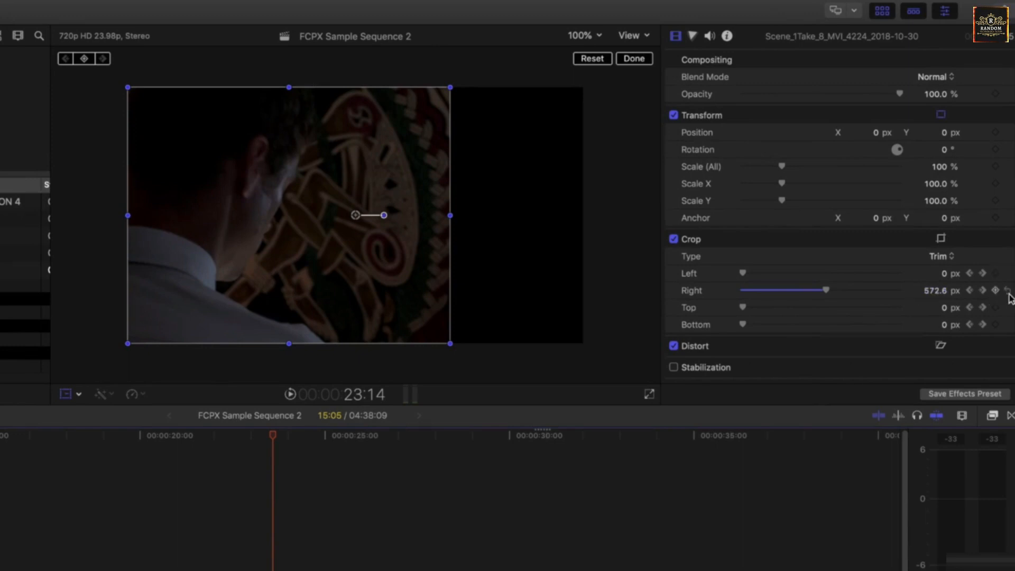
# - Reset the clip's Right crop value to 0 px
pyautogui.click(1008, 291)
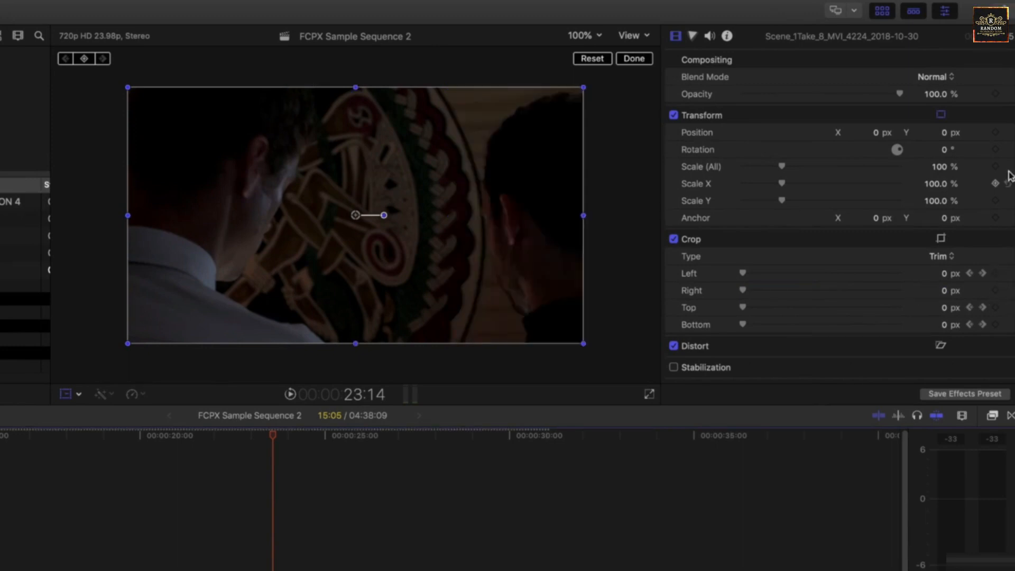
pyautogui.moveTo(274, 433); pyautogui.dragTo(314, 465)
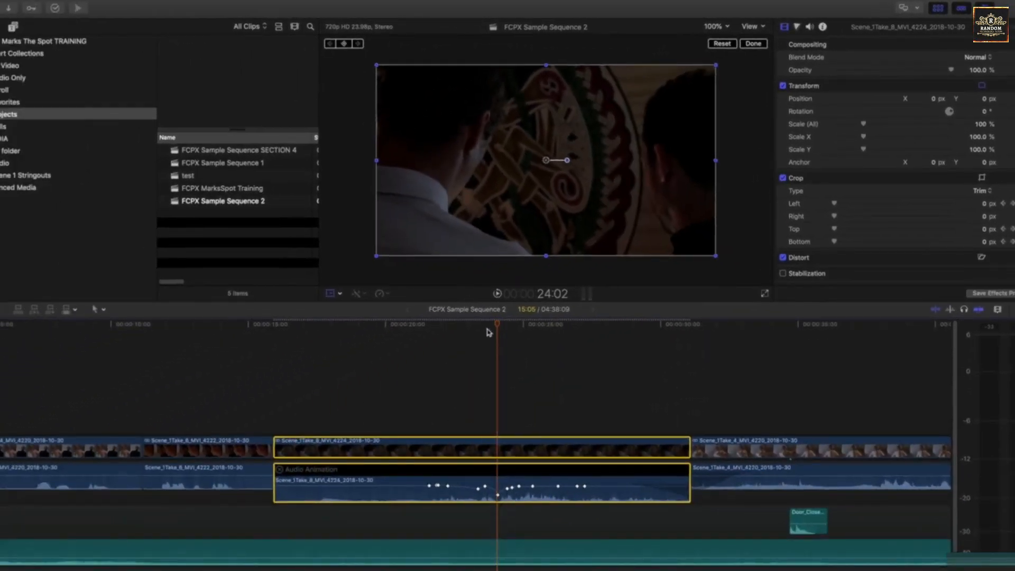
pyautogui.moveTo(487, 332); pyautogui.dragTo(452, 327)
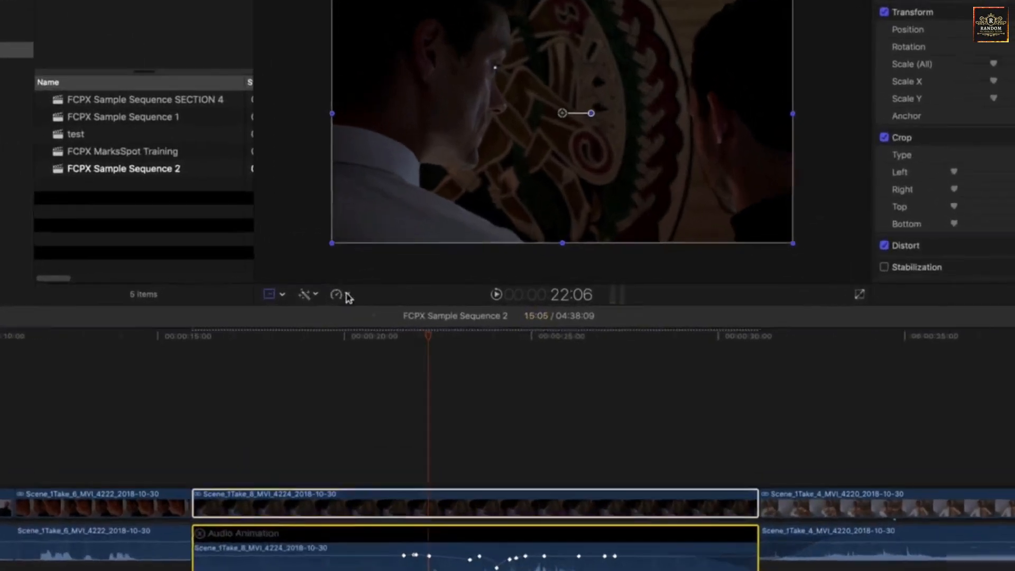
# - Show the retime editor for the selected Scene_1Take_8_MVI_4224 clip
pyautogui.click(379, 293)
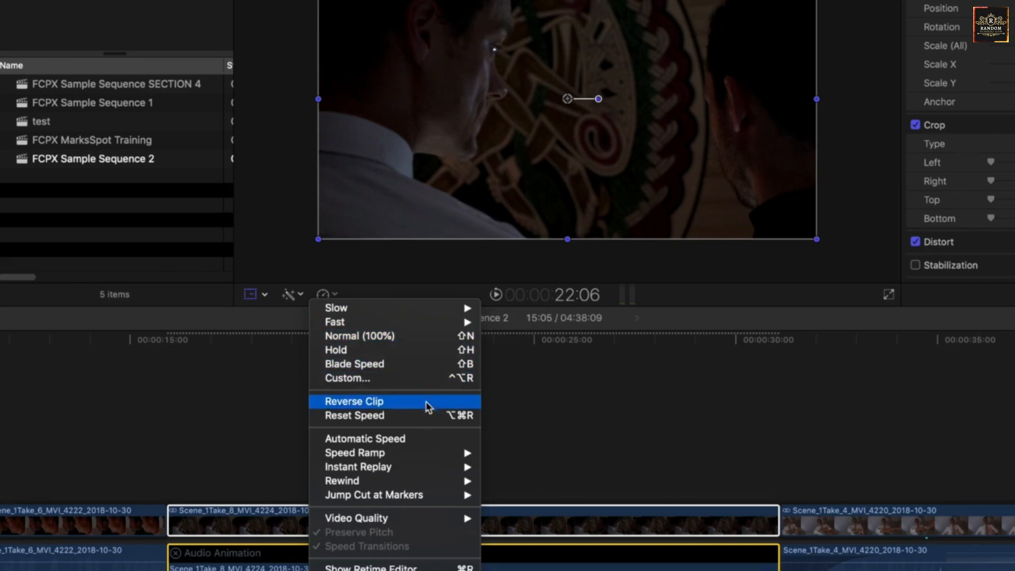
pyautogui.click(585, 525)
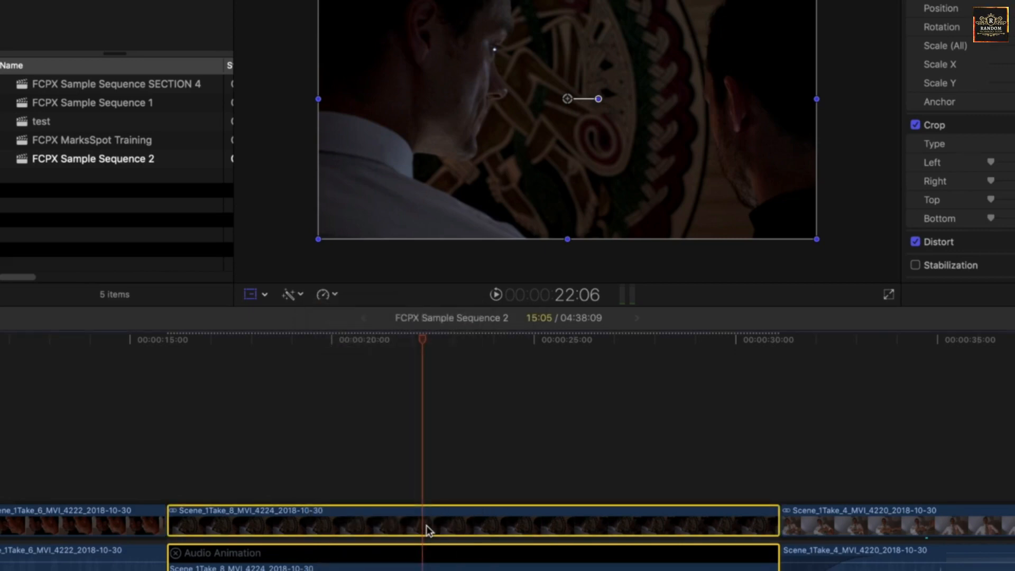
pyautogui.press('super+r')
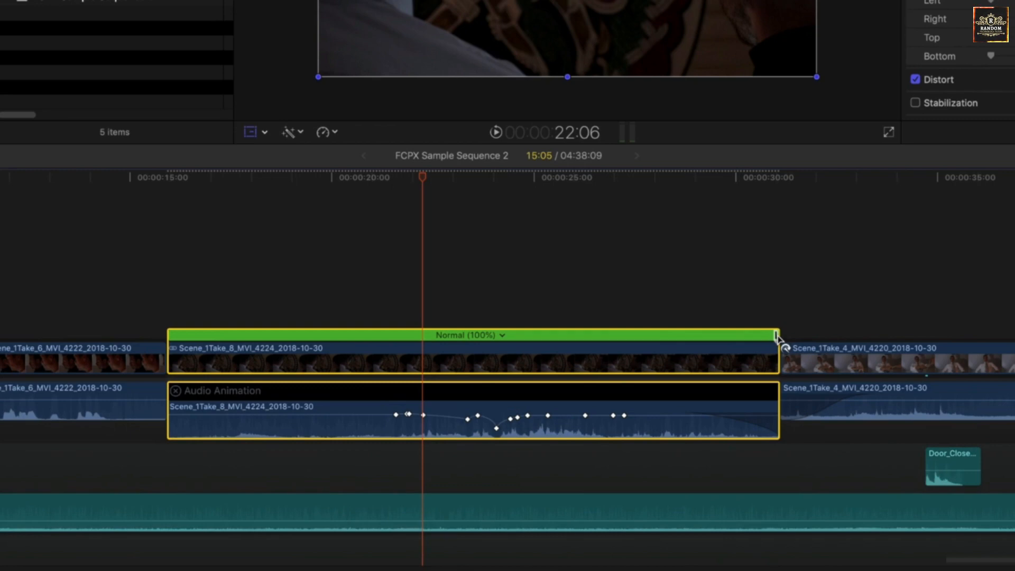
# - Speed up the clip by shortening its retime bar, and play back the result
pyautogui.click(776, 336)
pyautogui.moveTo(776, 336); pyautogui.dragTo(370, 336)
pyautogui.click(172, 175)
pyautogui.press('space')
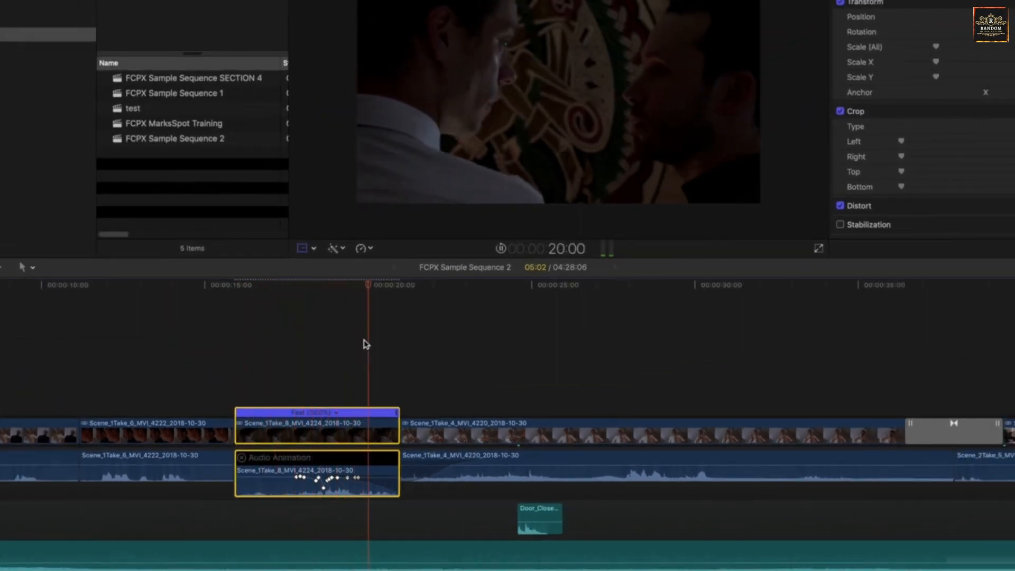
pyautogui.press('space')
# - Slow the clip to about 54% by extending its retime bar, and play it back
pyautogui.click(340, 284)
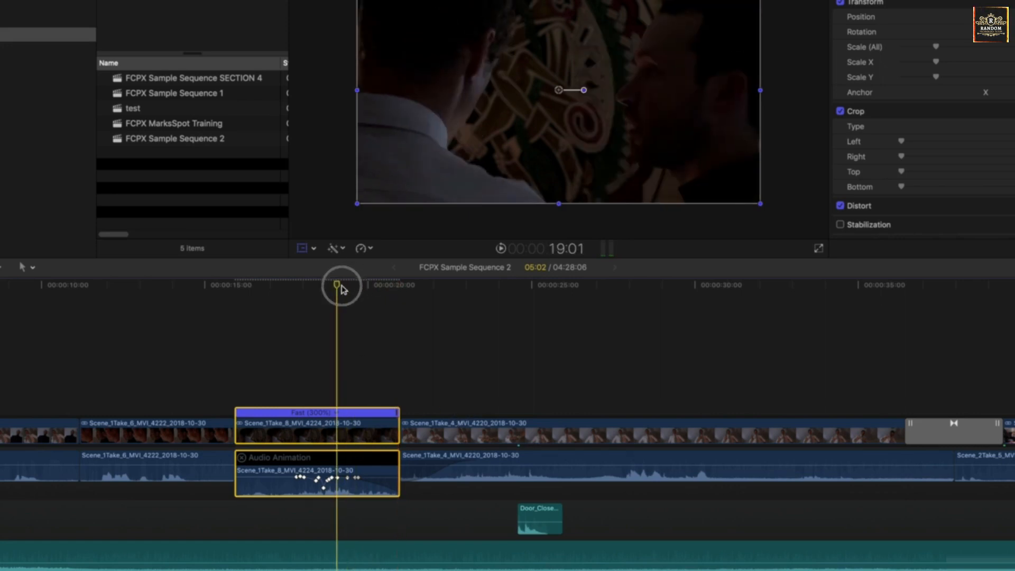
pyautogui.moveTo(396, 413); pyautogui.dragTo(1014, 394)
pyautogui.click(655, 285)
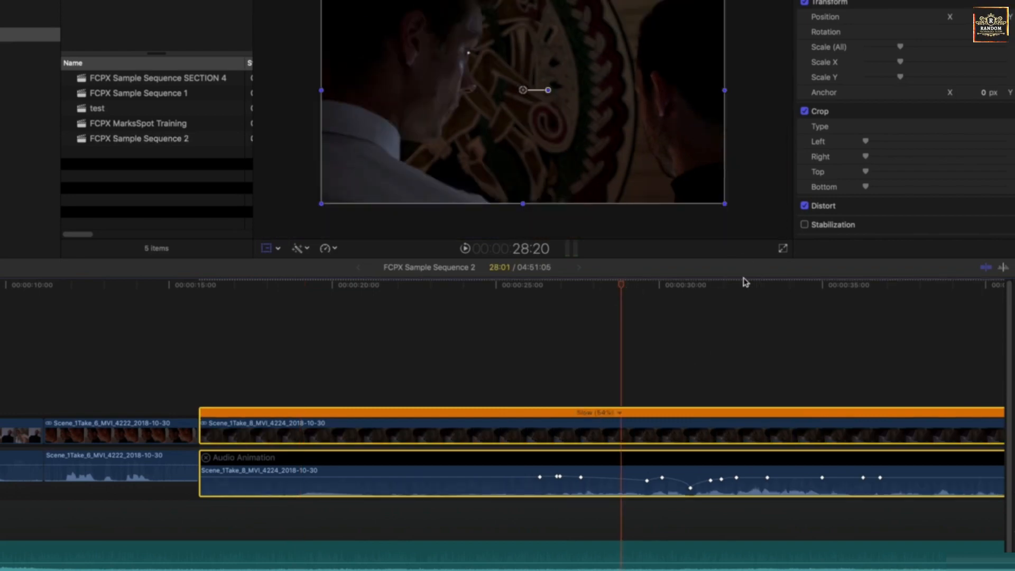
pyautogui.press('space')
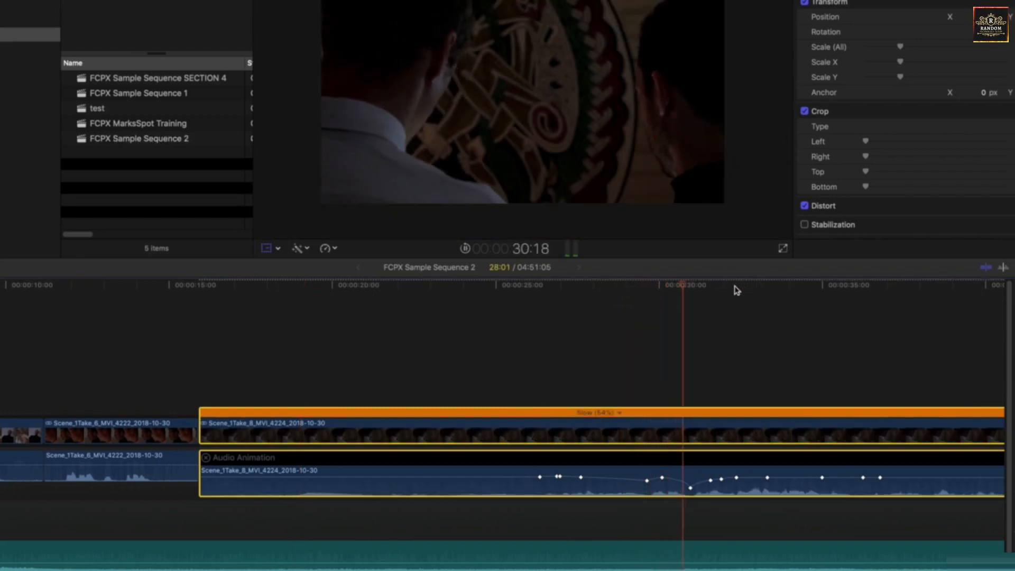
pyautogui.press('XF86AudioRaiseVolume')
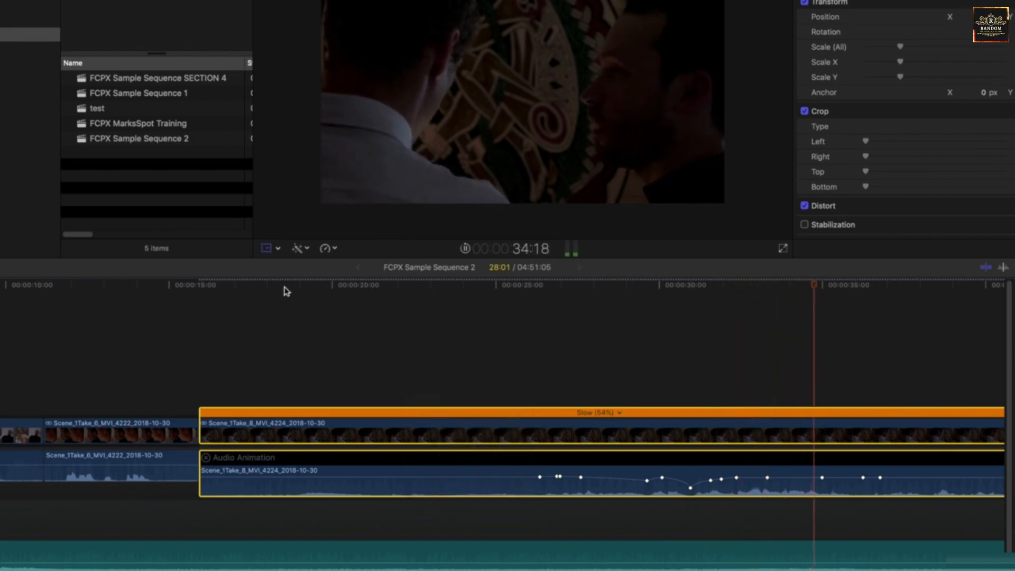
pyautogui.press('space')
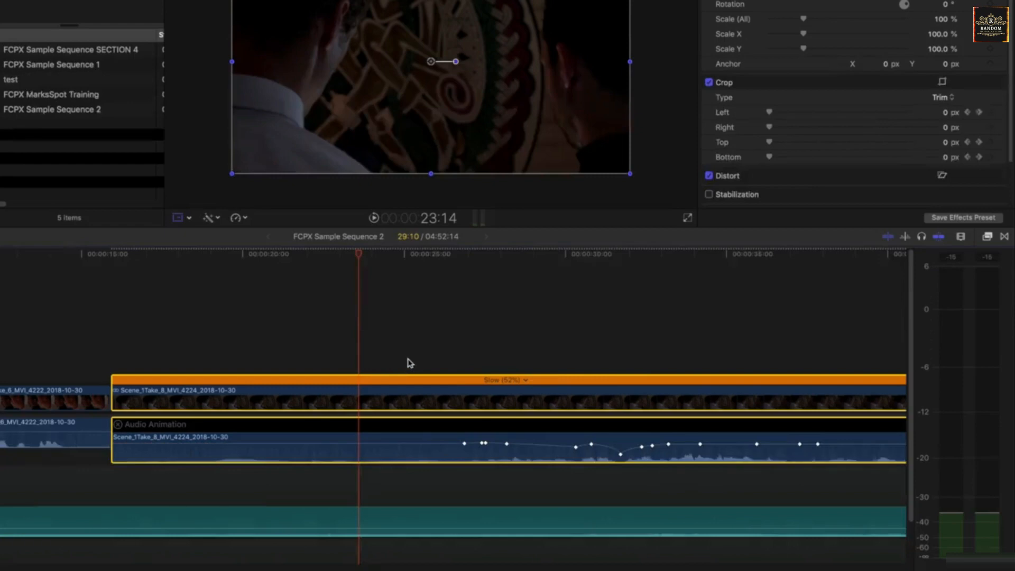
# - Reset the clip's speed to Normal (100%)
pyautogui.hscroll(10, 408, 360)
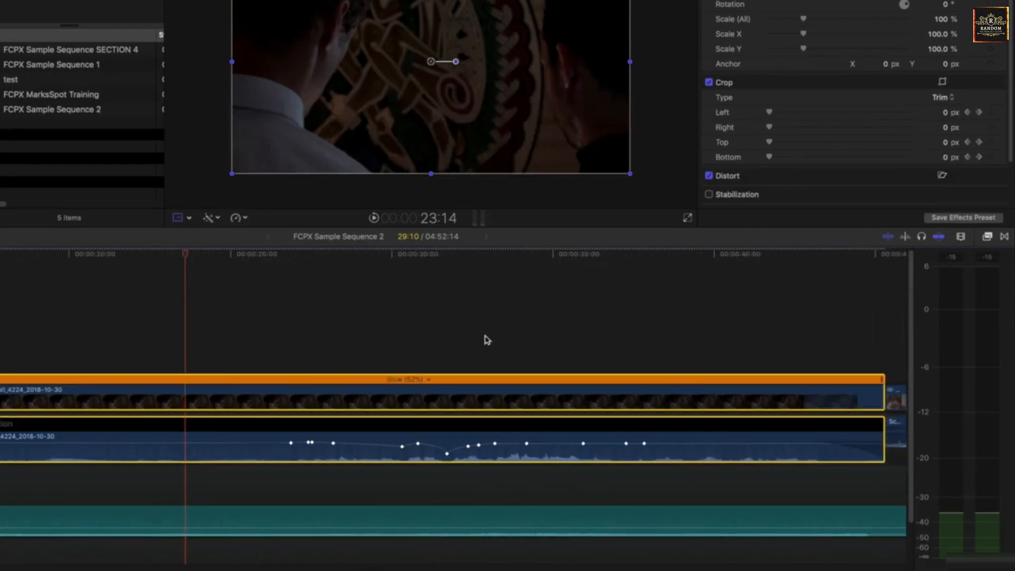
pyautogui.click(207, 381)
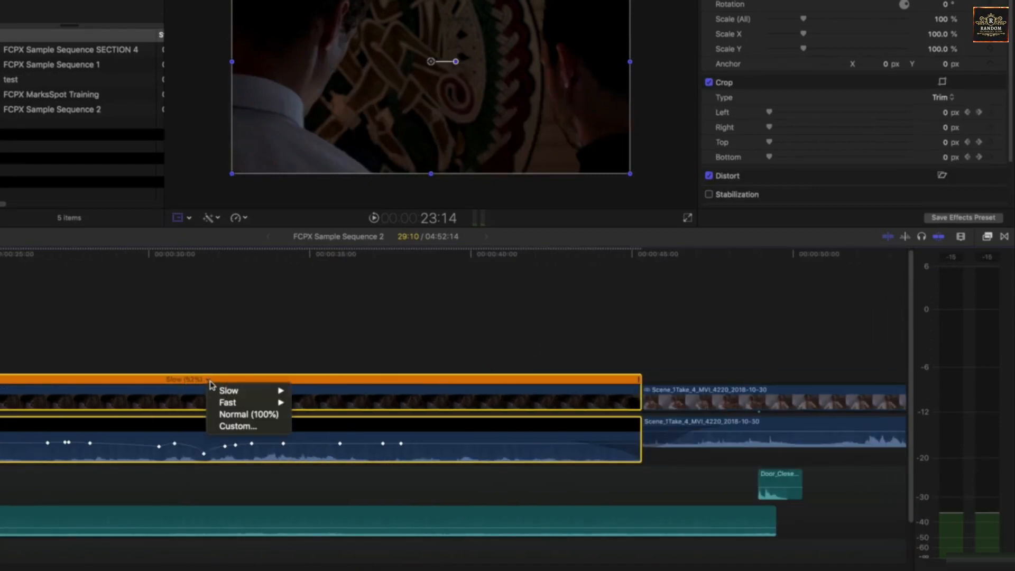
pyautogui.click(300, 388)
pyautogui.hotkey('shift', 'n')
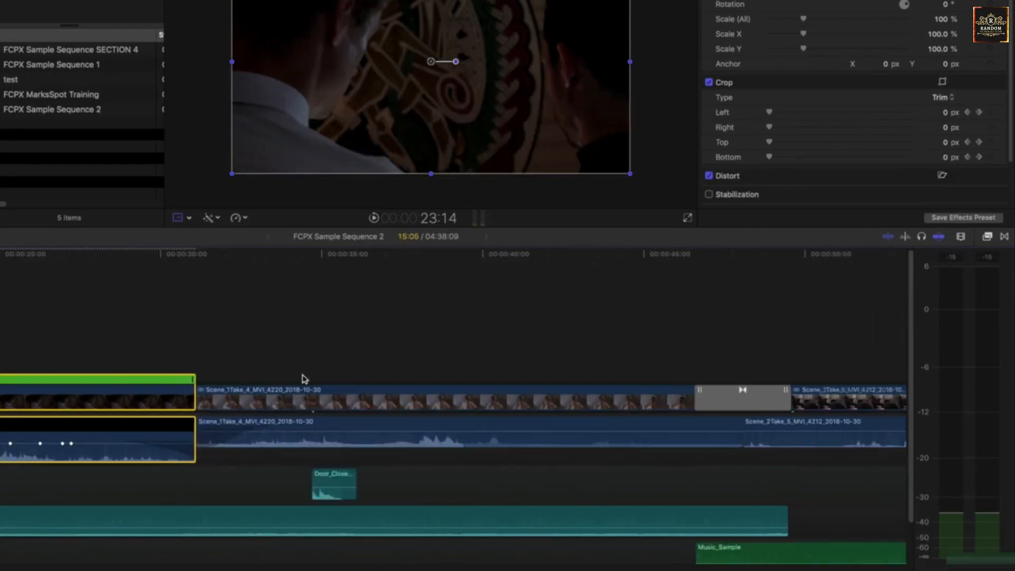
# - Try reversing the clip's direction in the Custom Speed settings and undo the reversal
pyautogui.hscroll(-10, 301, 381)
pyautogui.click(429, 379)
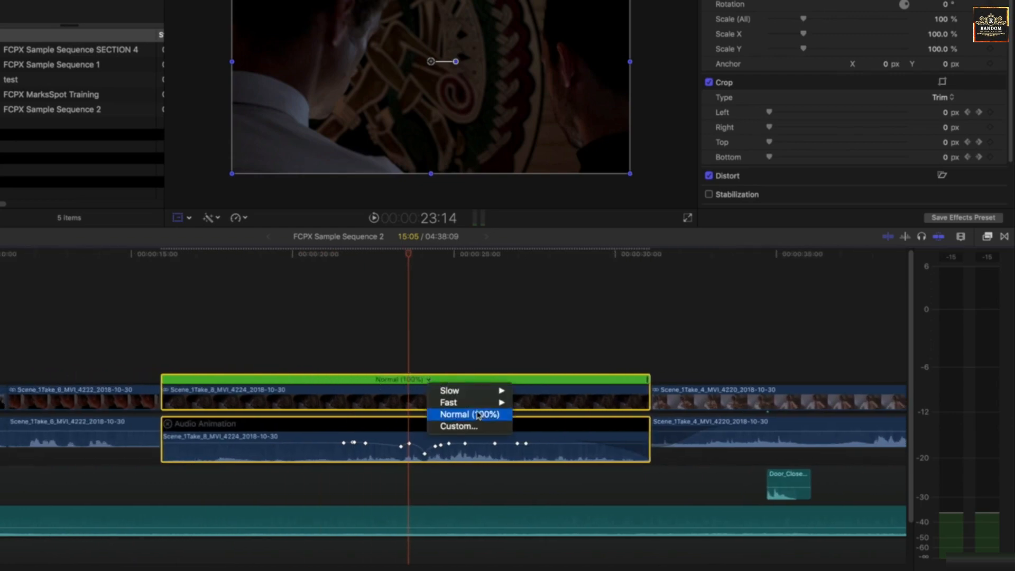
pyautogui.moveTo(491, 394)
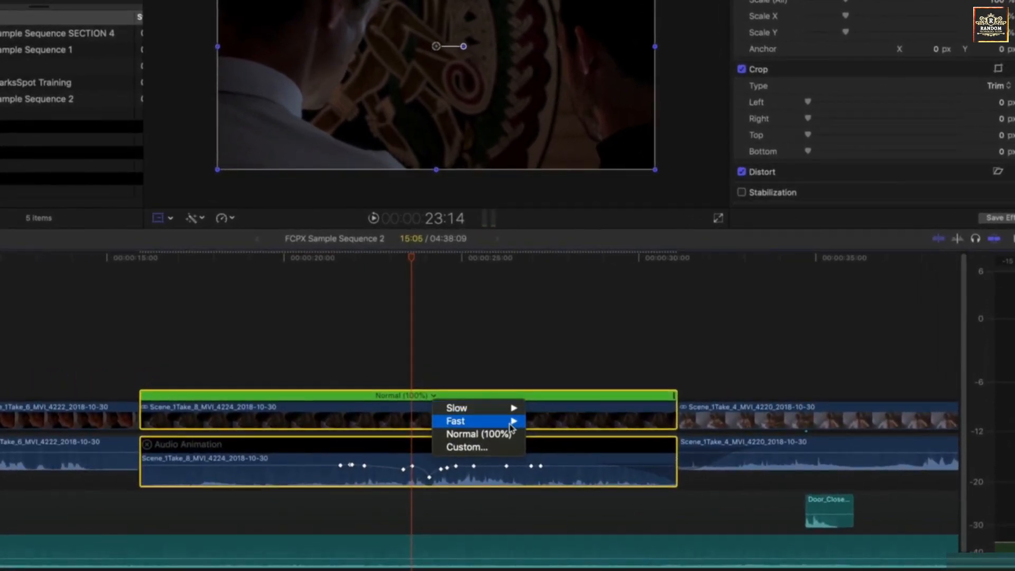
pyautogui.click(499, 448)
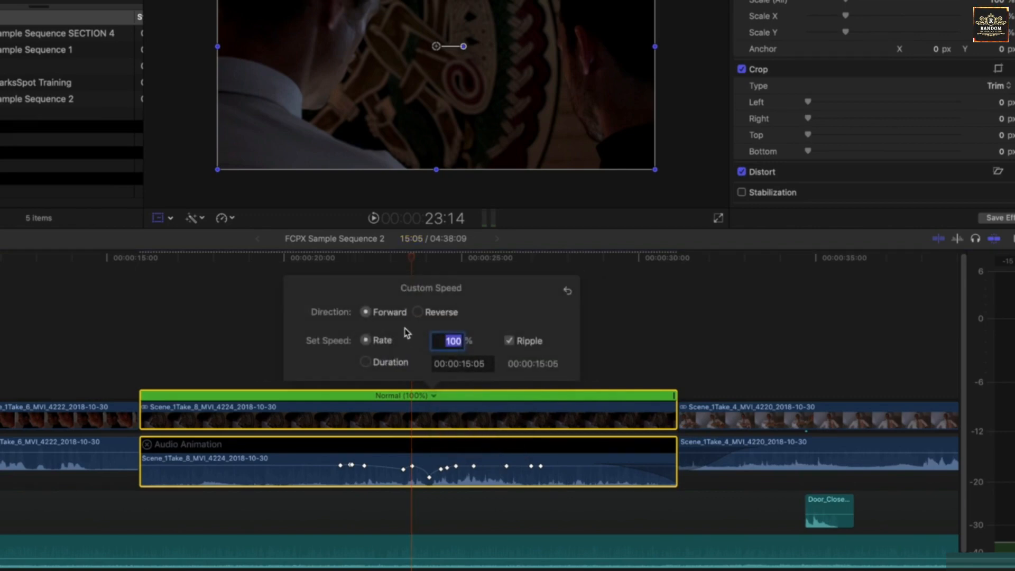
pyautogui.click(420, 312)
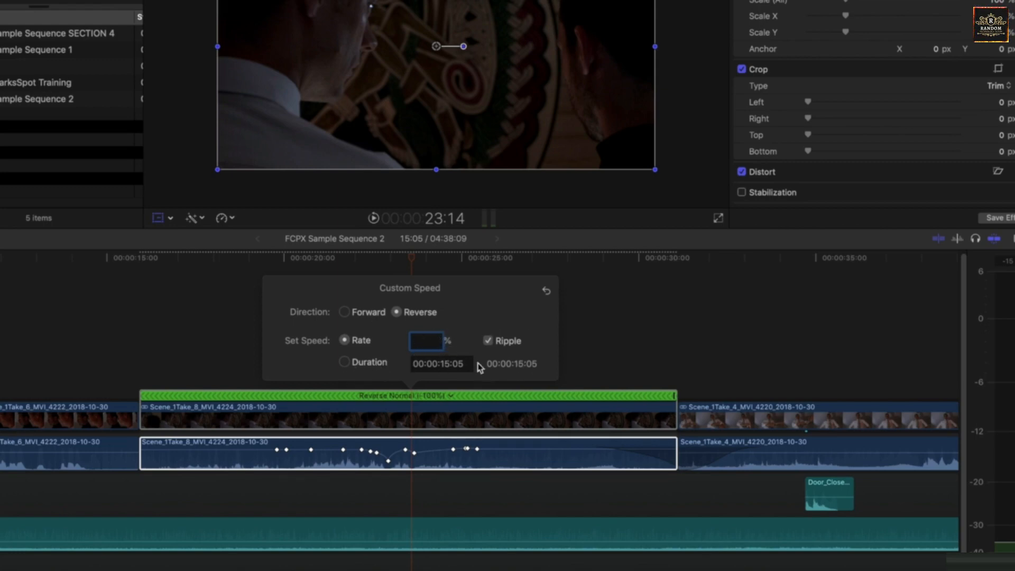
pyautogui.click(451, 396)
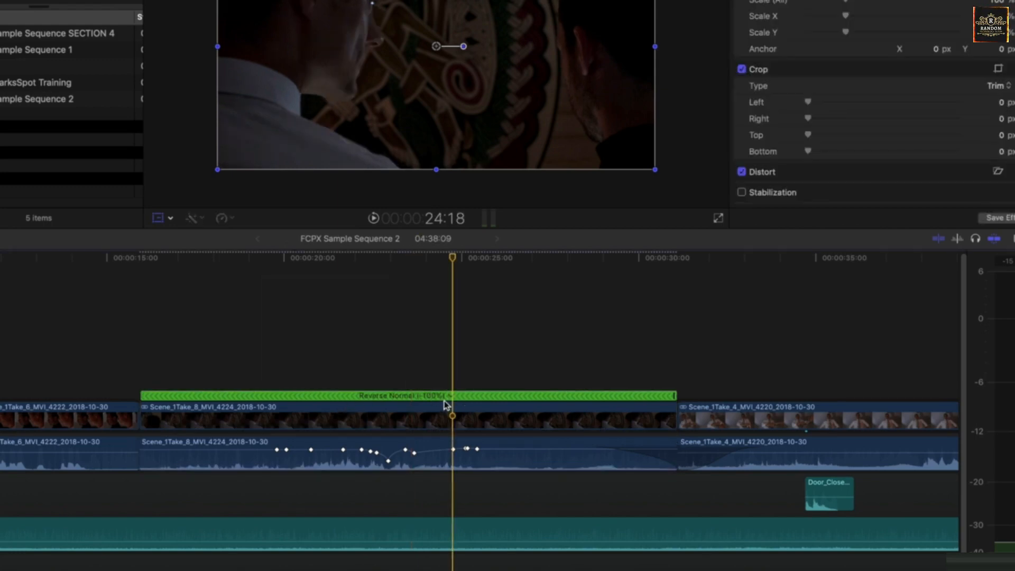
pyautogui.press('super+z')
# - Split the clip's speed into two segments at the playhead with Blade Speed
pyautogui.moveTo(452, 272); pyautogui.dragTo(436, 286)
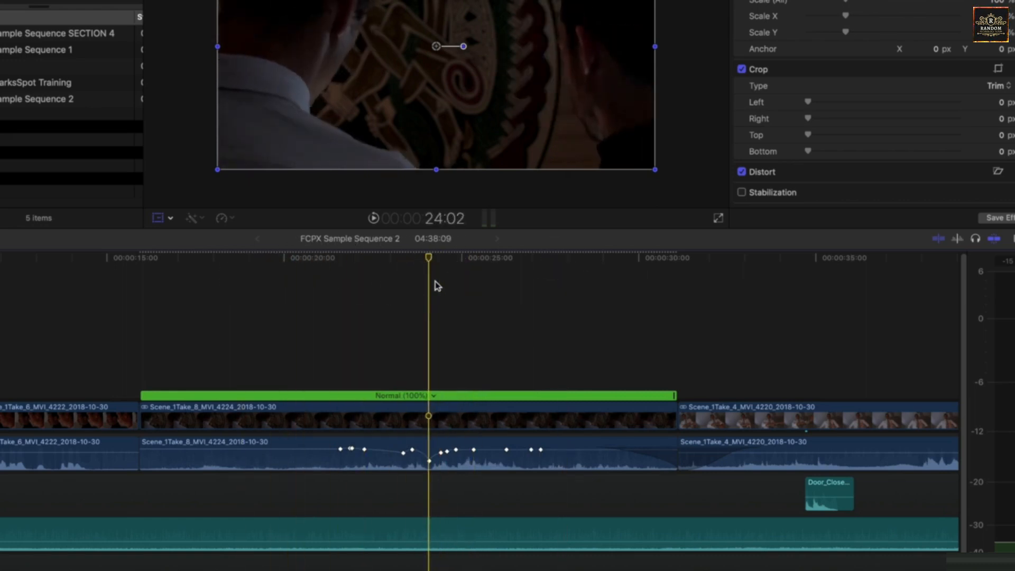
pyautogui.click(231, 218)
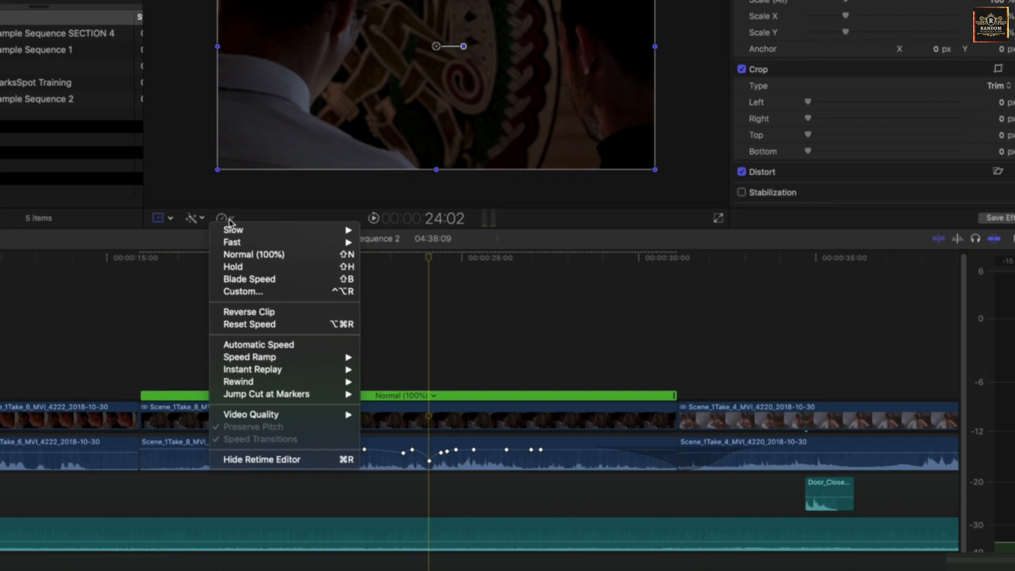
pyautogui.moveTo(233, 228)
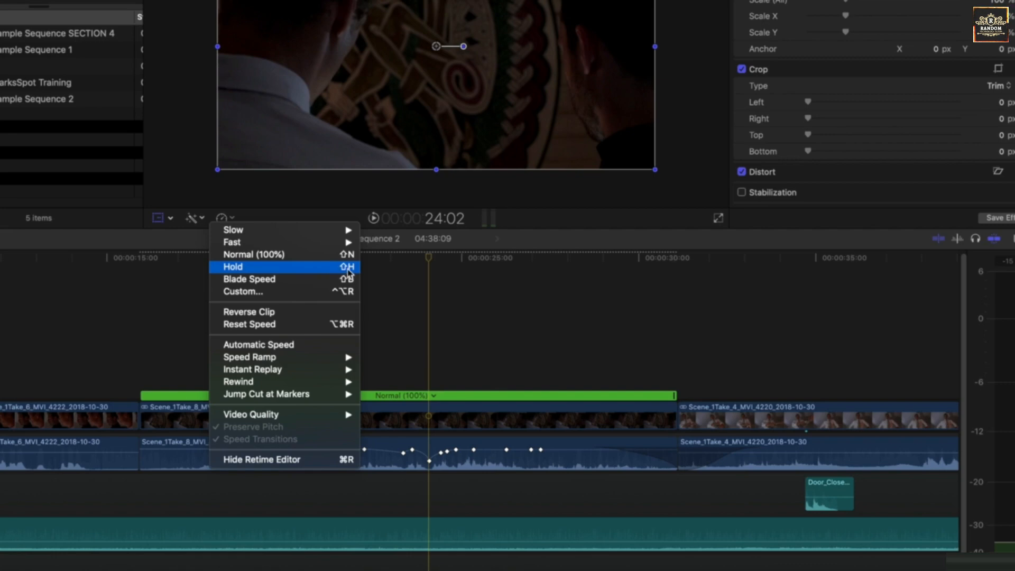
pyautogui.click(278, 280)
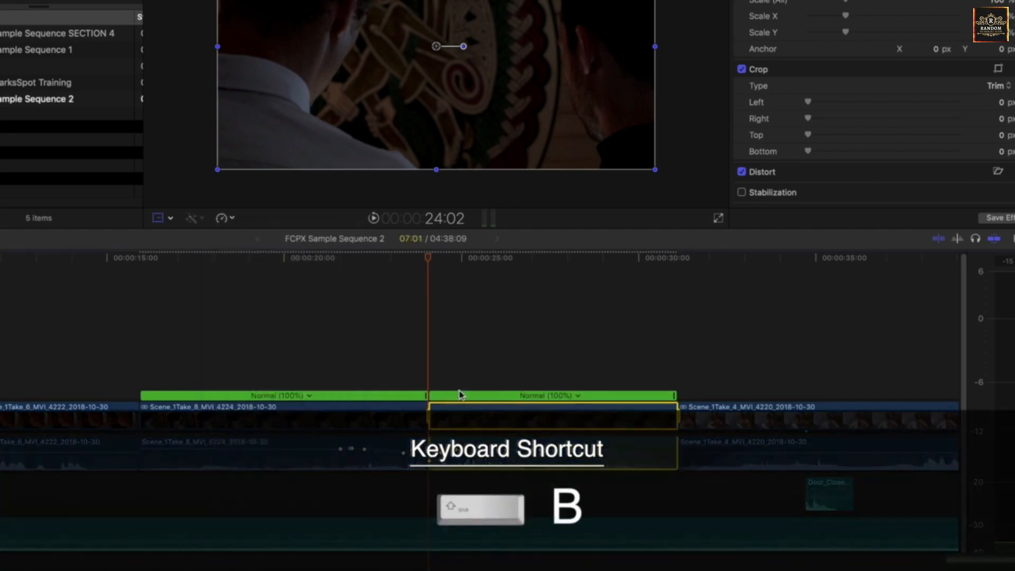
# - Speed up the first speed segment to Fast 143% by shortening its retime bar
pyautogui.click(408, 397)
pyautogui.click(456, 396)
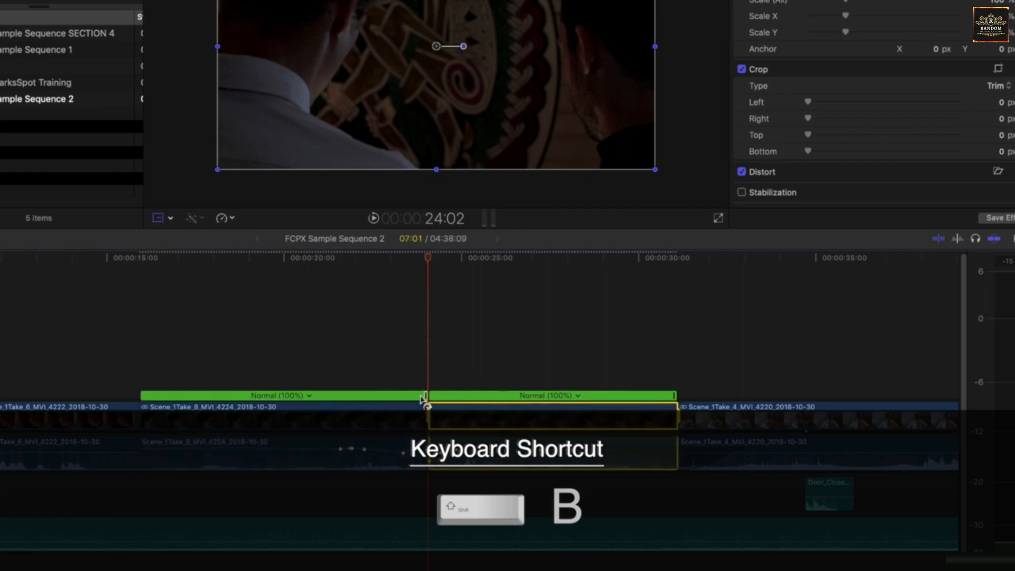
pyautogui.moveTo(423, 400); pyautogui.dragTo(267, 400)
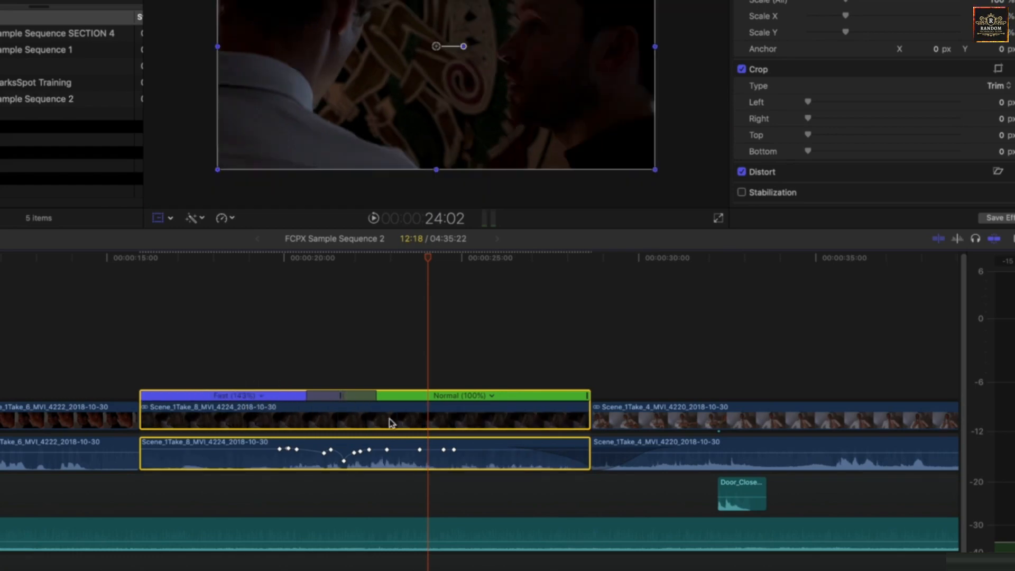
# - Apply a 50% Instant Replay to the clip
pyautogui.click(230, 218)
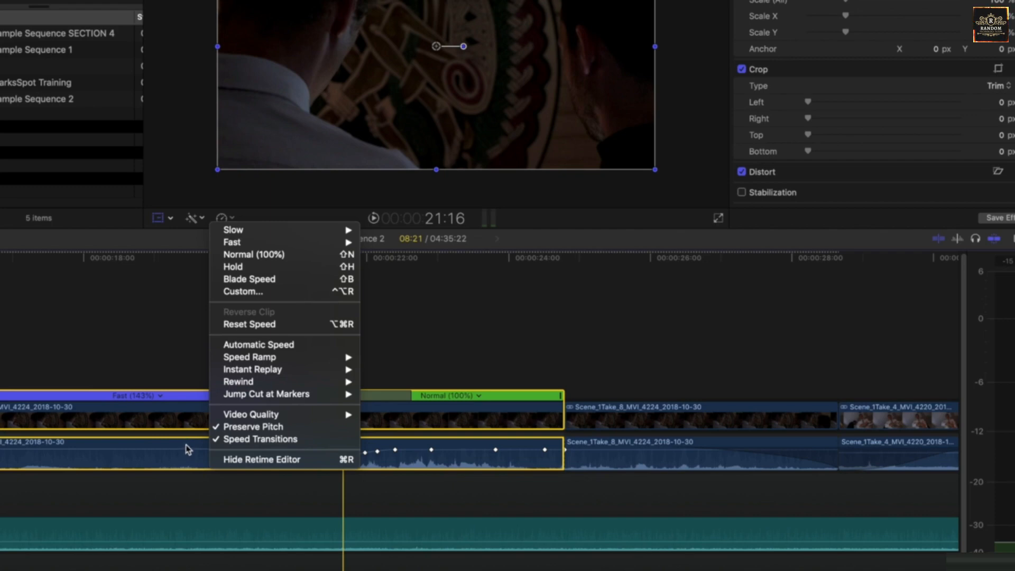
pyautogui.moveTo(328, 359)
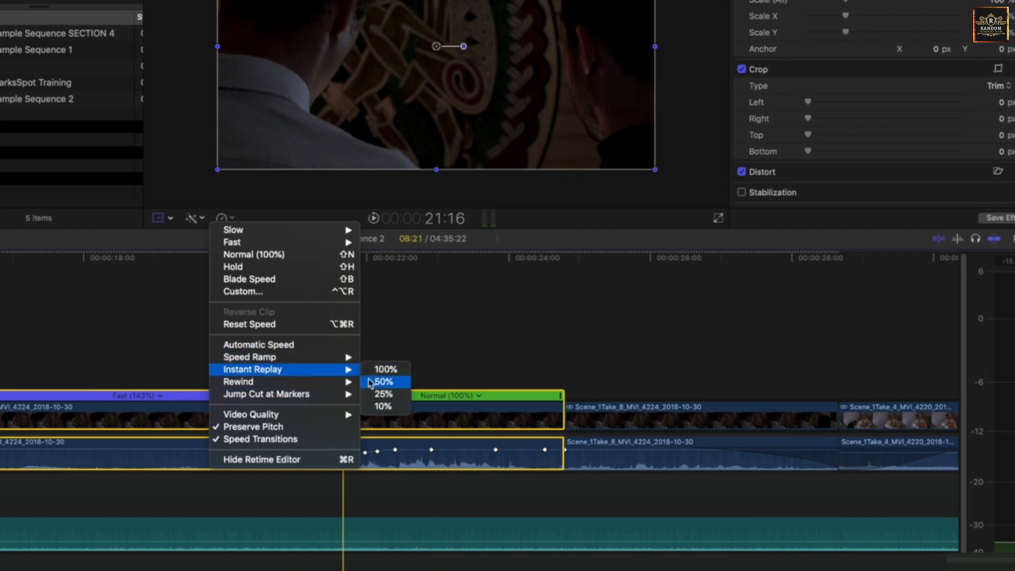
pyautogui.click(379, 381)
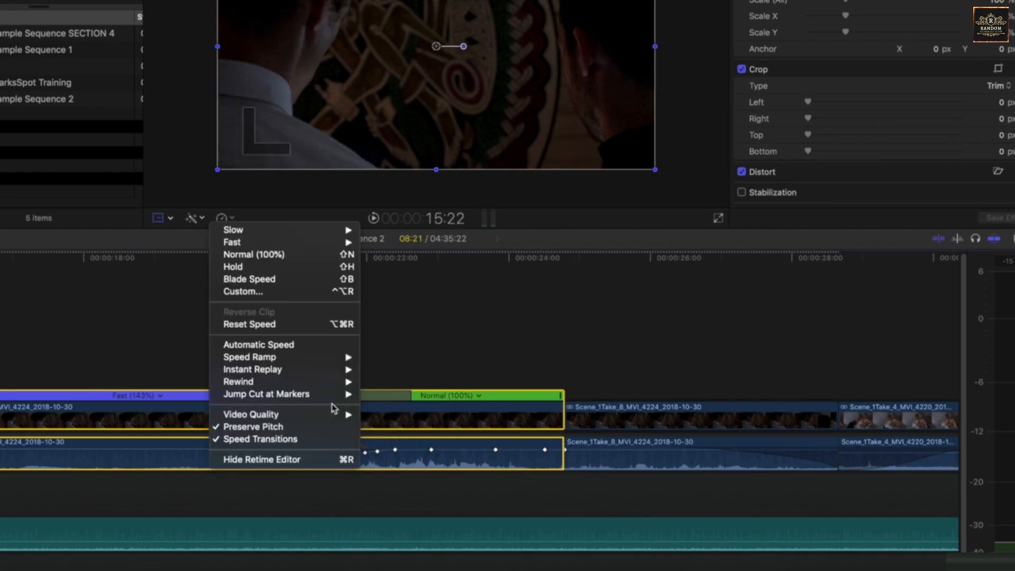
# - Set the retiming video quality to Optical Flow and turn off Preserve Pitch
pyautogui.moveTo(333, 417)
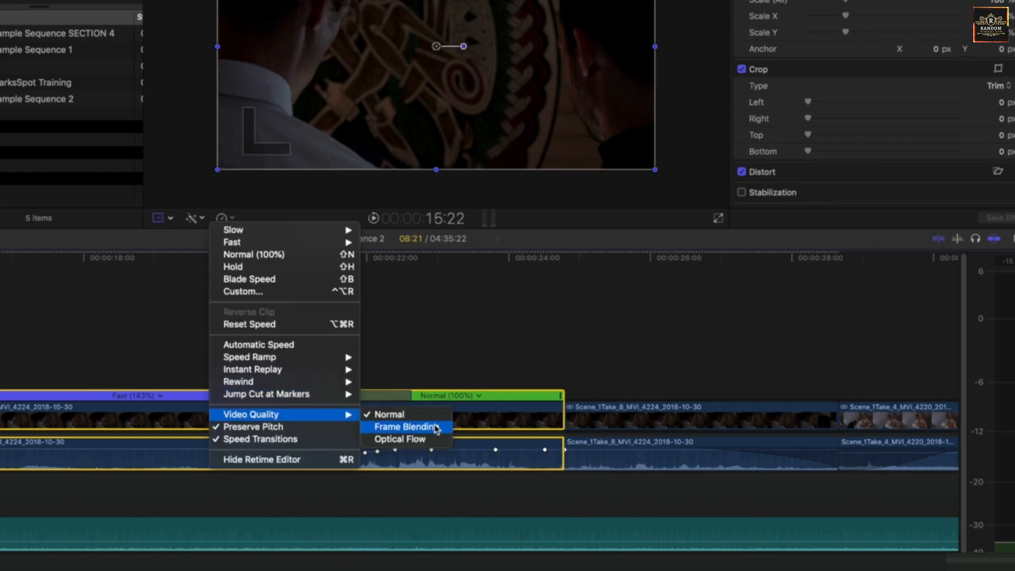
pyautogui.click(408, 440)
pyautogui.click(227, 221)
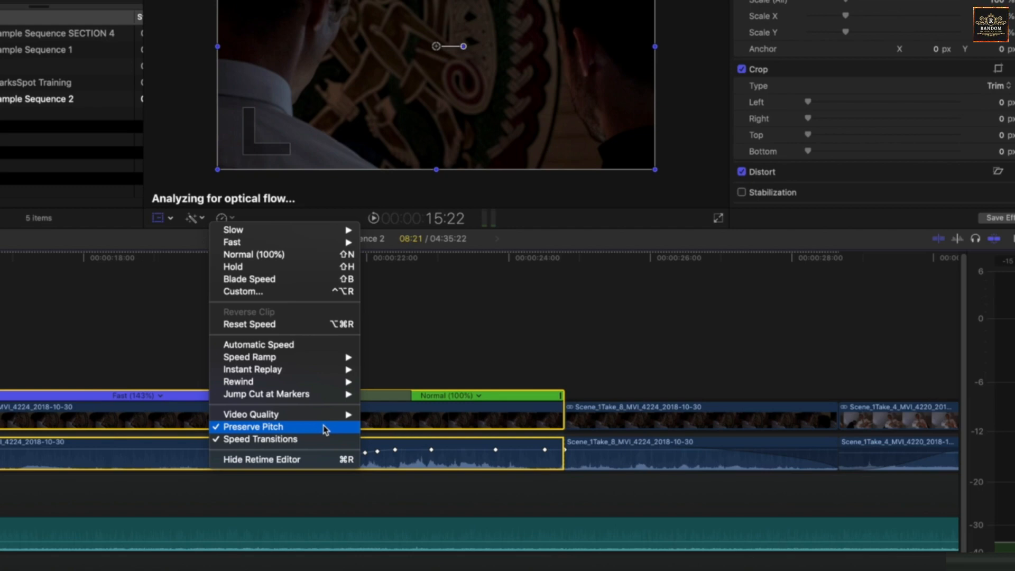
pyautogui.click(286, 428)
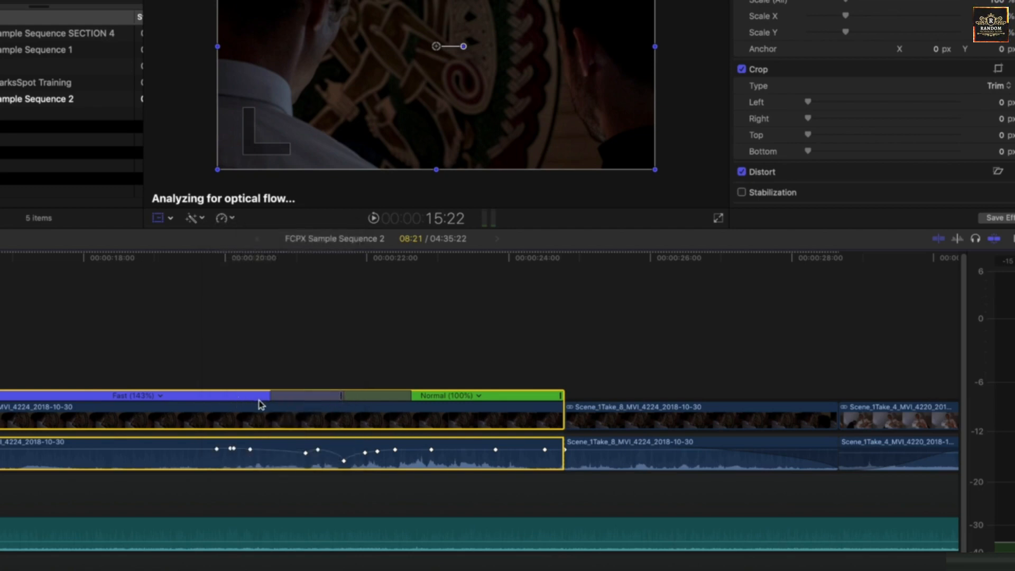
# - Select the speed segments and shift the speed transition left so the first segment runs at Fast 152%
pyautogui.click(227, 395)
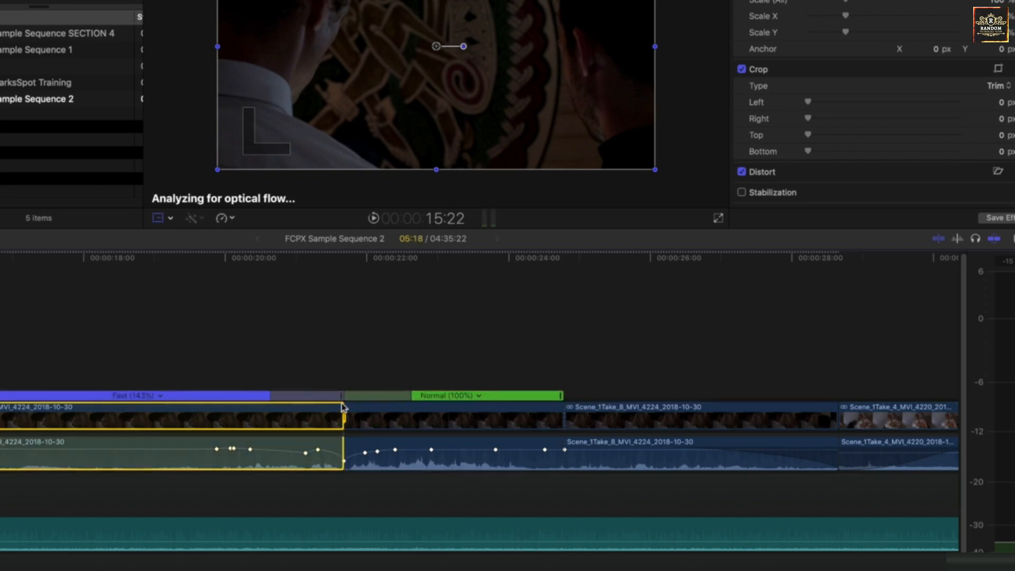
pyautogui.click(432, 396)
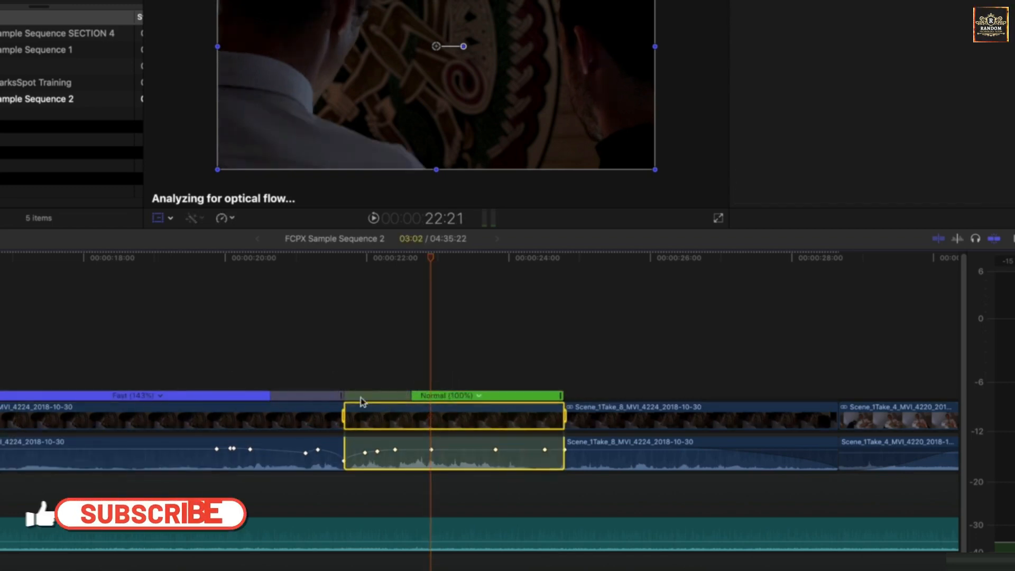
pyautogui.moveTo(361, 402); pyautogui.dragTo(317, 402)
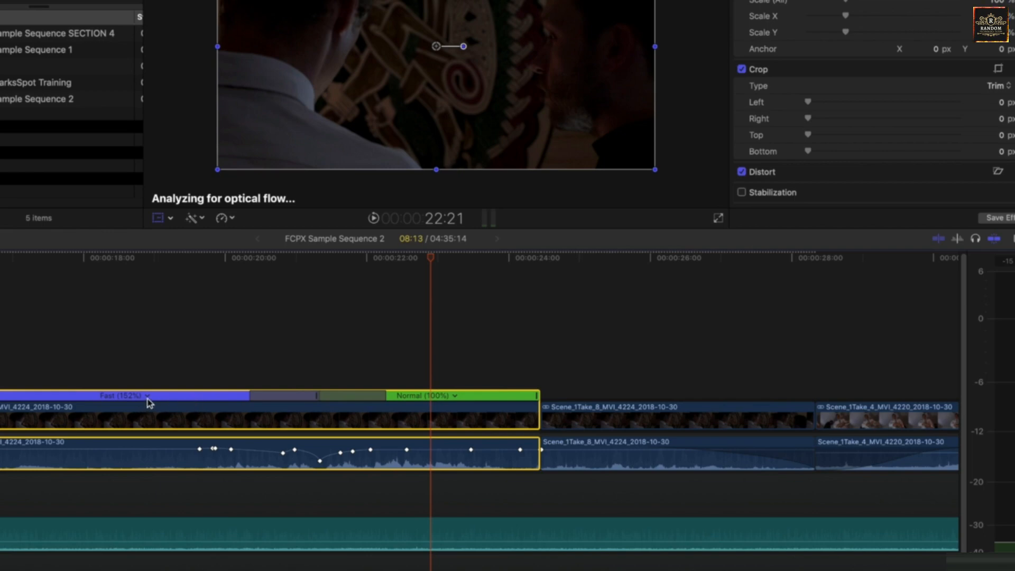
# - Open the speed transition's options and edit its source frame, moving it earlier in the clip
pyautogui.click(407, 396)
pyautogui.click(324, 400)
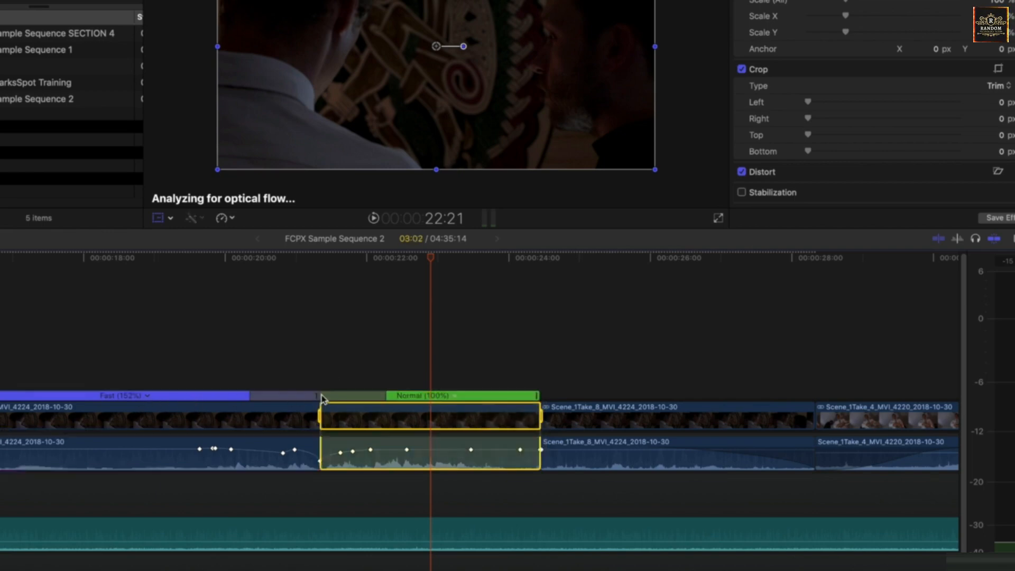
pyautogui.doubleClick(316, 396)
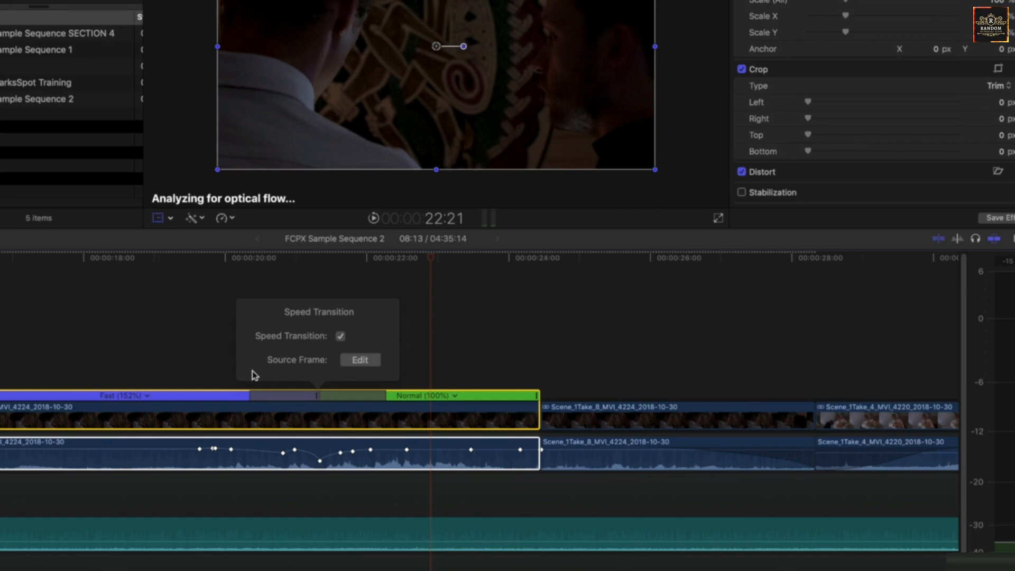
pyautogui.click(361, 360)
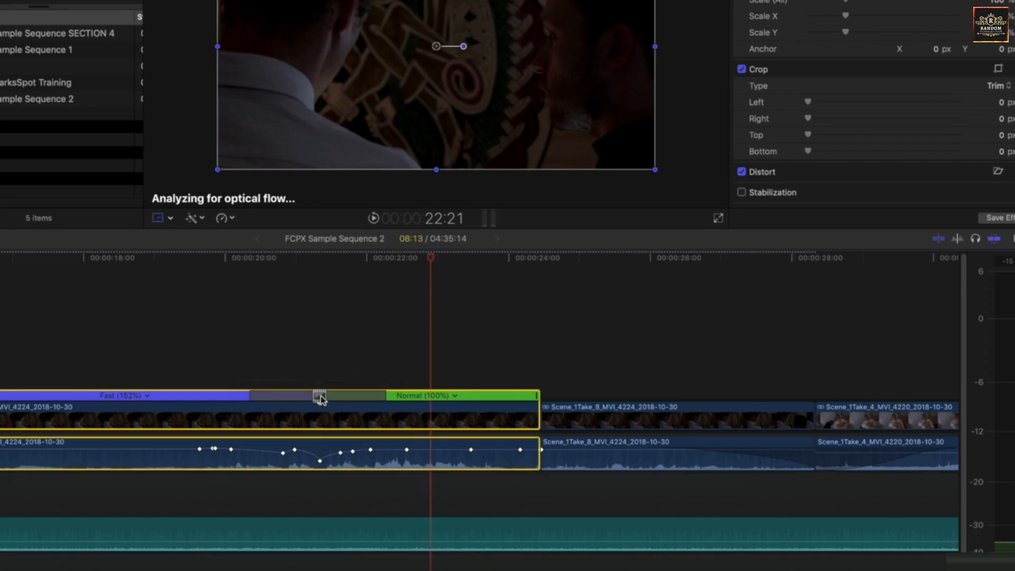
pyautogui.moveTo(320, 400); pyautogui.dragTo(254, 396)
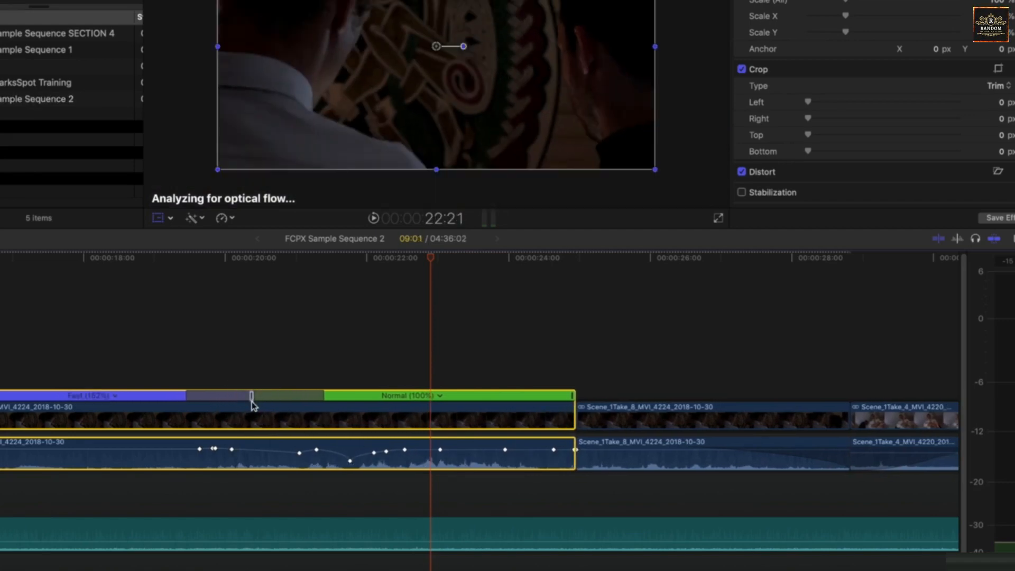
# - Shorten the speed transition between the Fast 152% and Normal 100% segments by moving its edges inward
pyautogui.moveTo(200, 257); pyautogui.dragTo(345, 268)
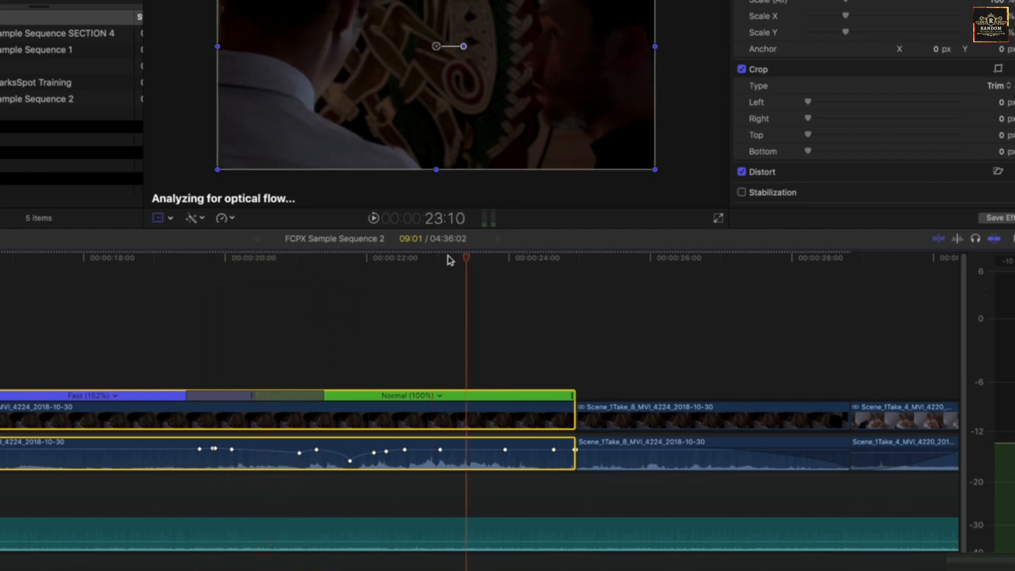
pyautogui.moveTo(181, 257); pyautogui.dragTo(404, 276)
pyautogui.moveTo(256, 395); pyautogui.dragTo(283, 395)
pyautogui.moveTo(188, 396); pyautogui.dragTo(219, 395)
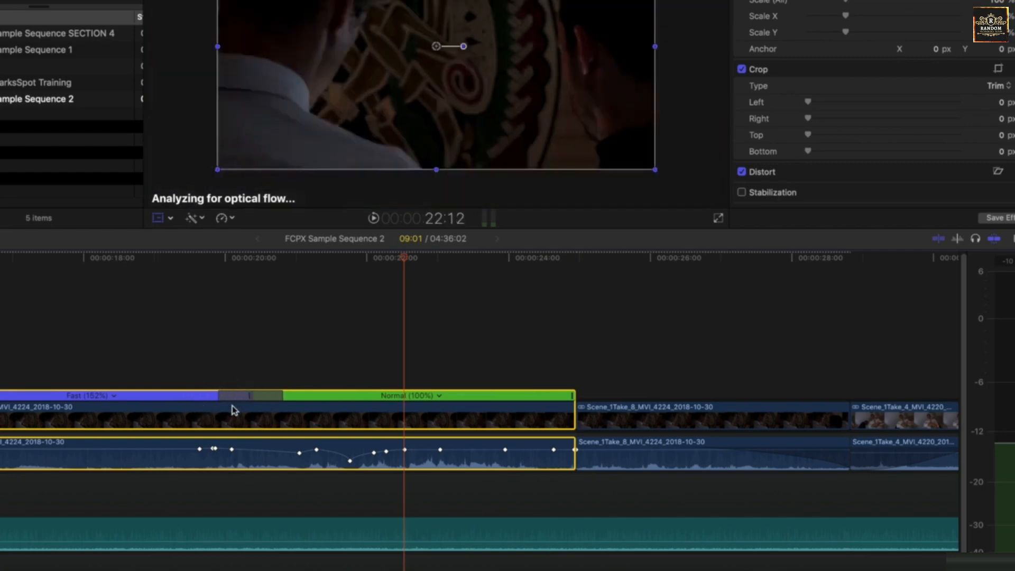